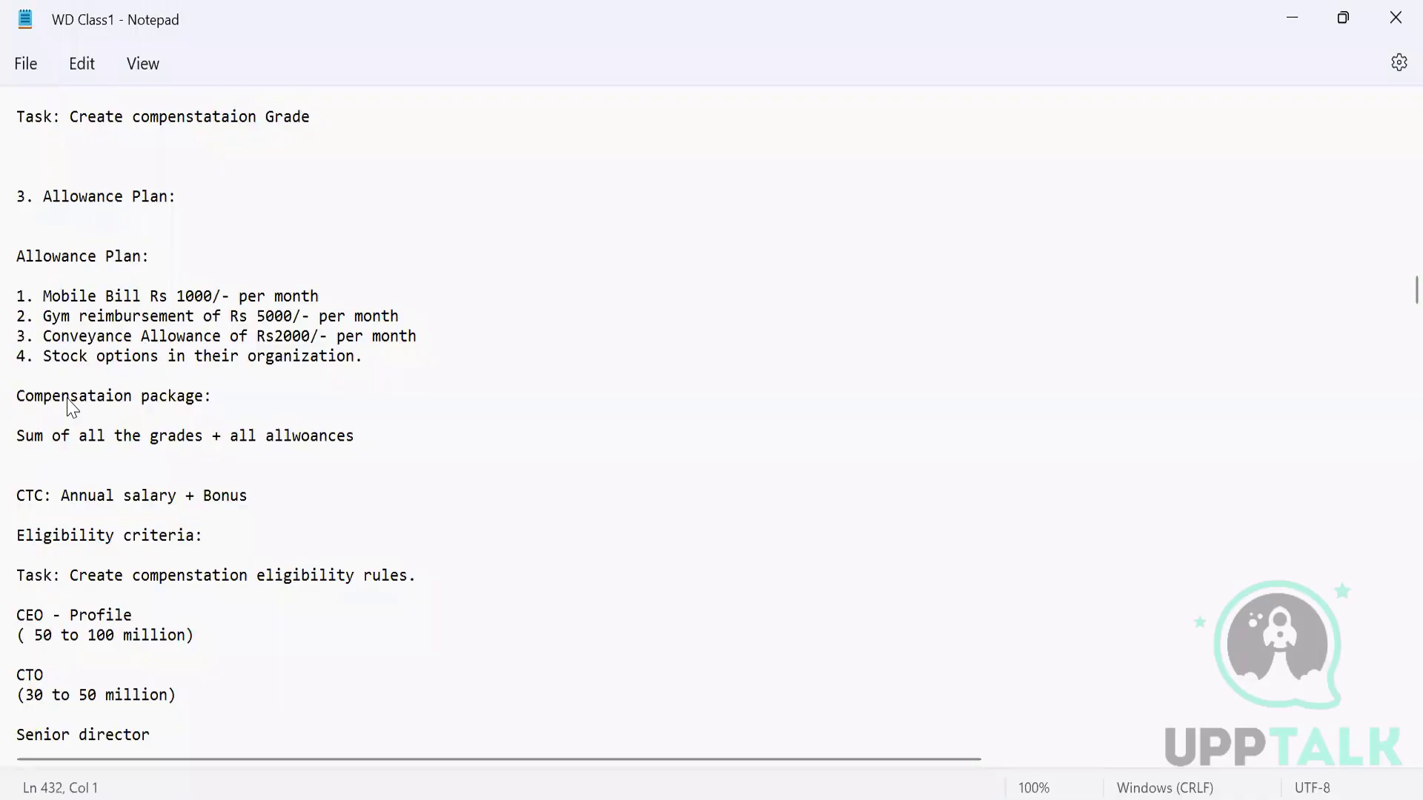
Move past the compensation notes to the Data security line of the 'Two parts in security' section.
key("Down")
key("Down")
key("Down")
key("Down")
key("Down")
key("Down")
key("Down")
key("Down")
key("Down")
key("Down")
key("Down")
key("Down")
key("Down")
key("Down")
key("Down")
key("Down")
key("Down")
key("Down")
key("Down")
key("Down")
key("Down")
key("Down")
key("Down")
key("Down")
key("Down")
key("Down")
key("Down")
key("Down")
key("Down")
key("Down")
key("Down")
key("Down")
key("Down")
key("Down")
key("Down")
key("Down")
key("Down")
key("Down")
key("Down")
key("Down")
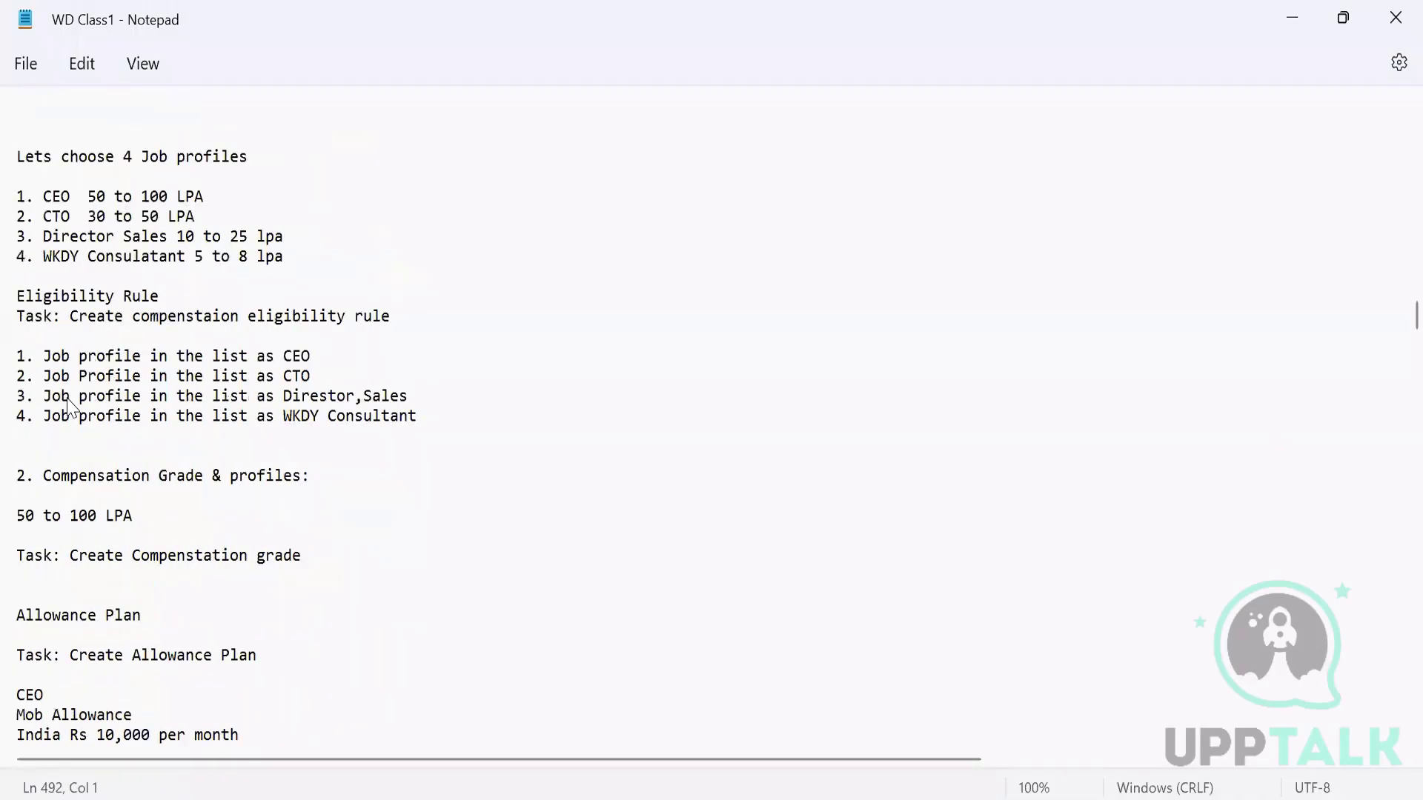
key("Down")
key("Down")
key("Down")
key("Down")
key("Down")
key("Down")
key("Down")
key("Down")
key("Down")
key("Down")
key("Down")
key("Down")
key("Down")
key("Down")
key("Down")
key("Down")
key("Down")
key("Down")
key("Down")
key("Down")
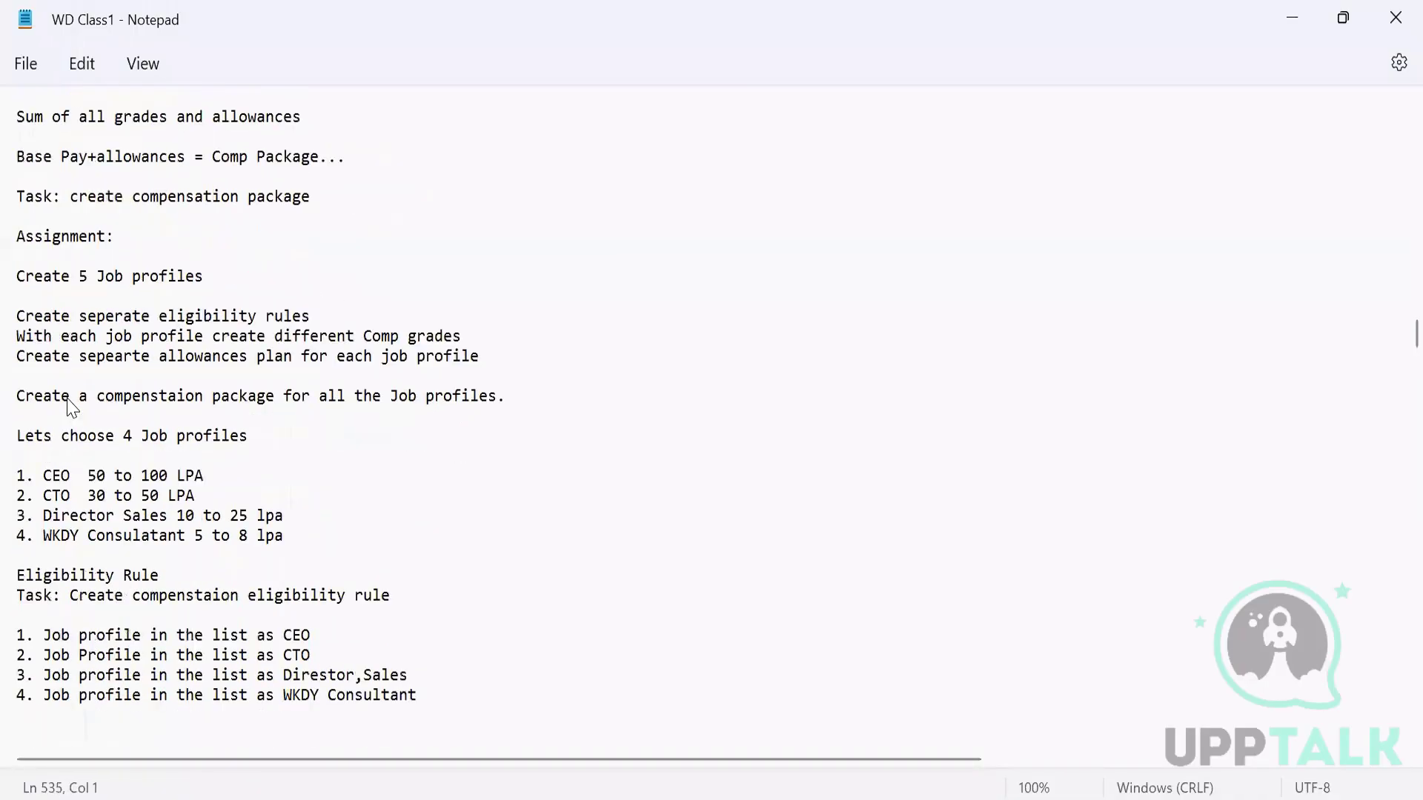
key("Down")
key("Down")
key("Down")
key("Down")
key("Down")
key("Down")
key("Down")
key("Down")
key("Down")
key("Down")
key("Down")
key("Down")
key("Down")
key("Down")
key("Down")
key("Down")
key("Down")
key("Down")
key("Down")
key("Down")
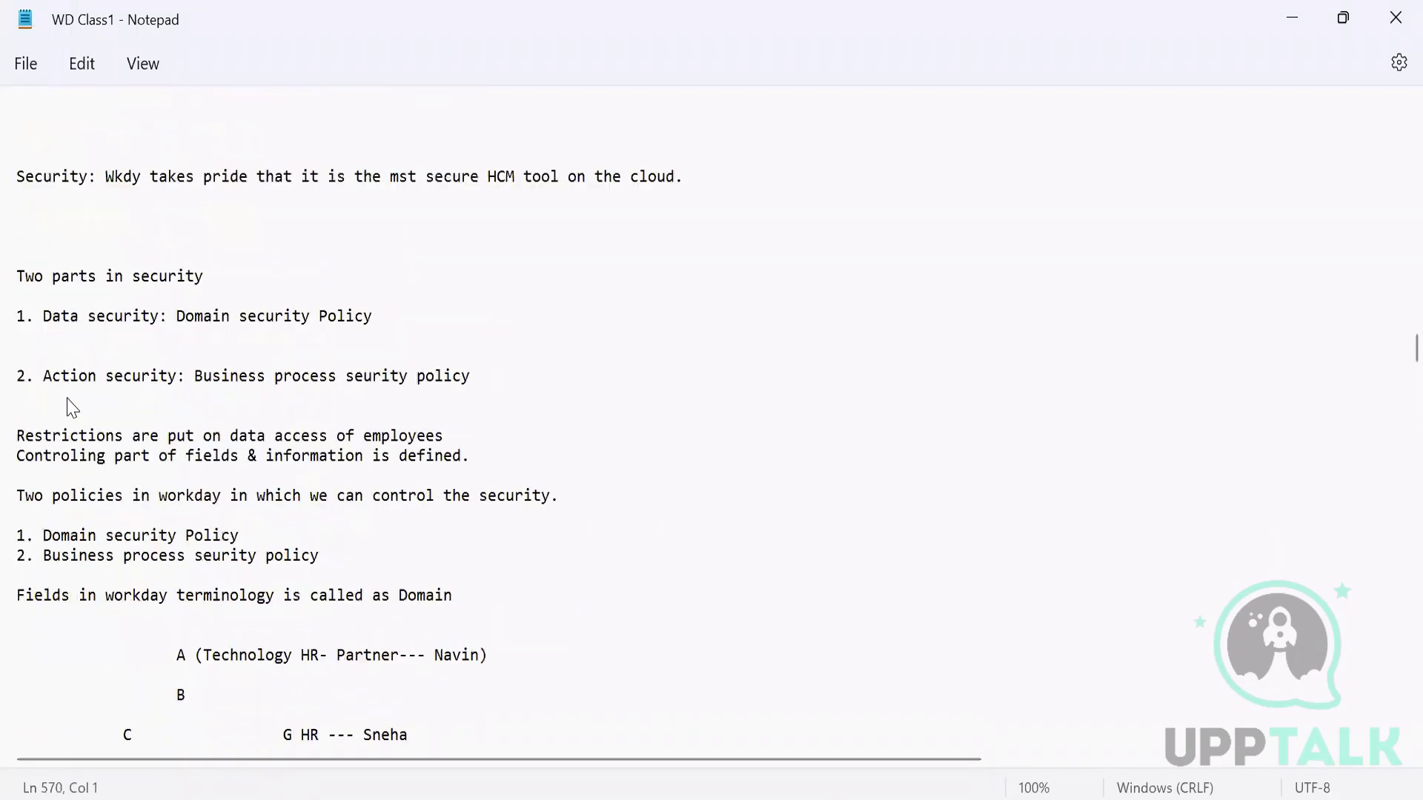
key("Up")
key("Up")
key("Up")
key("Up")
key("Up")
key("Up")
key("Up")
key("Up")
key("Up")
key("Up")
key("Up")
key("Up")
key("Up")
key("Up")
key("Up")
key("Up")
key("Up")
key("Up")
key("Up")
key("Up")
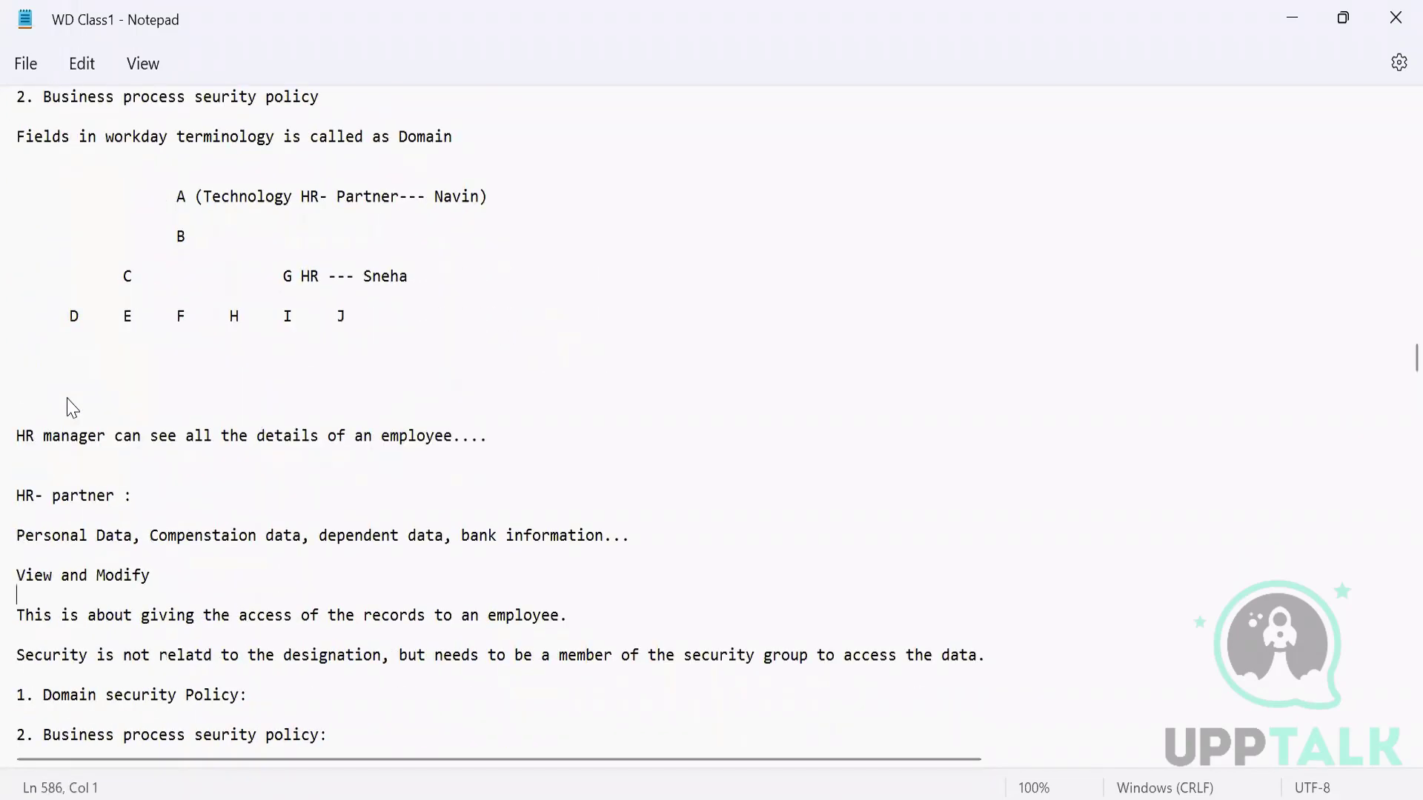
key("Down")
key("Down")
key("Down")
key("Down")
key("Down")
key("Down")
key("Down")
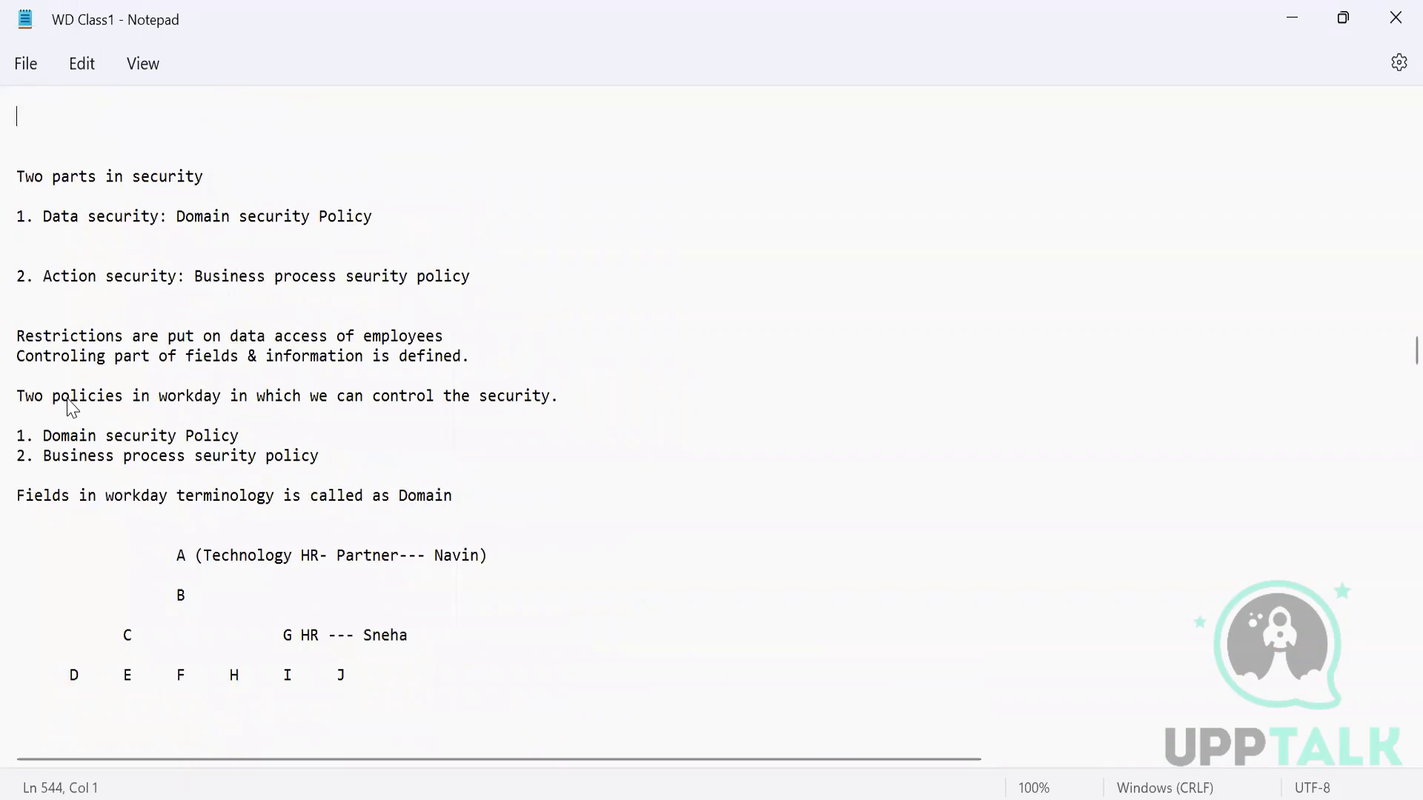
key("Up")
Move below the A–J hierarchy diagram to the HR manager and HR-partner access notes.
left_click_drag(146, 543, 371, 675)
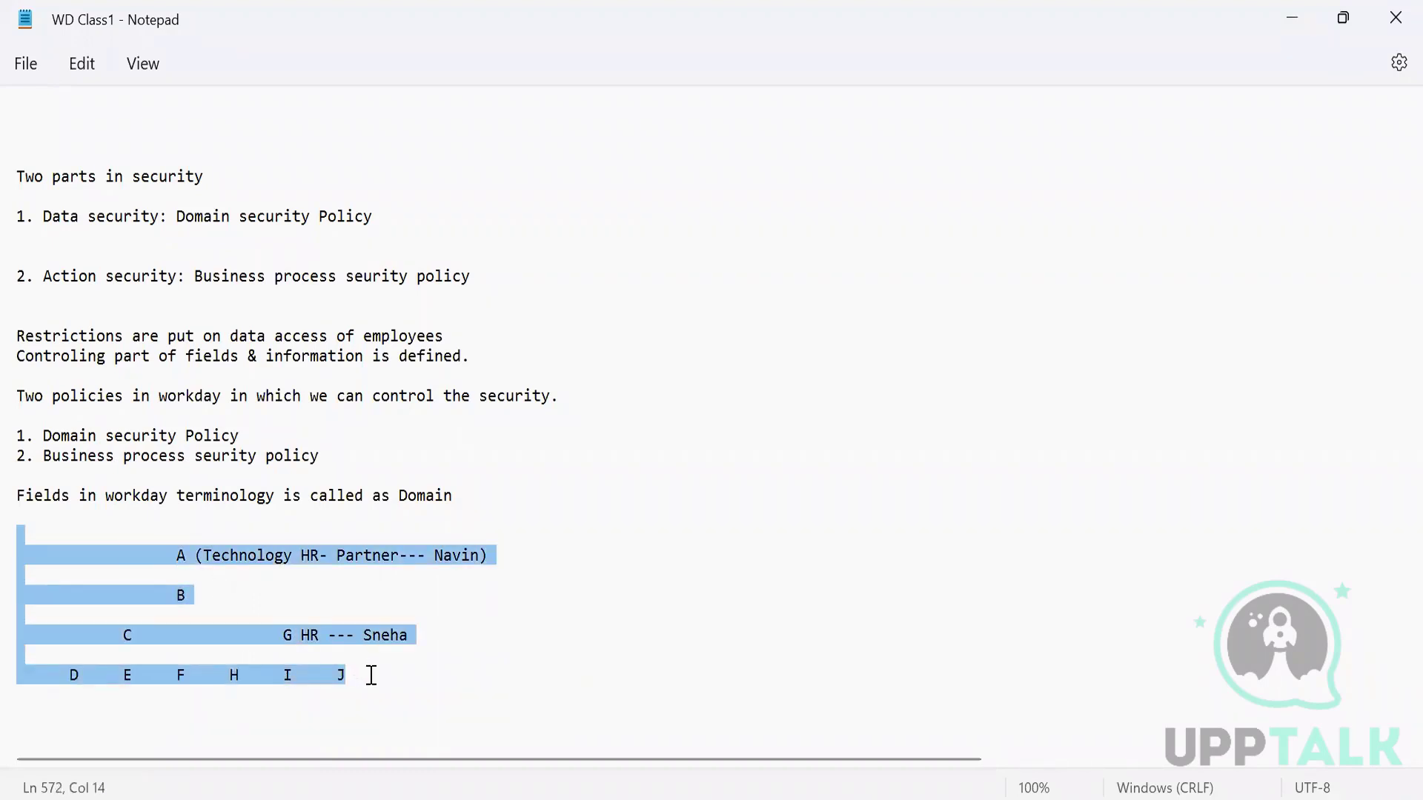
key("Down")
key("Down")
key("Down")
key("Down")
key("Down")
key("Down")
key("Down")
key("Down")
key("Down")
key("Down")
key("Down")
key("Down")
key("Down")
key("Down")
key("Down")
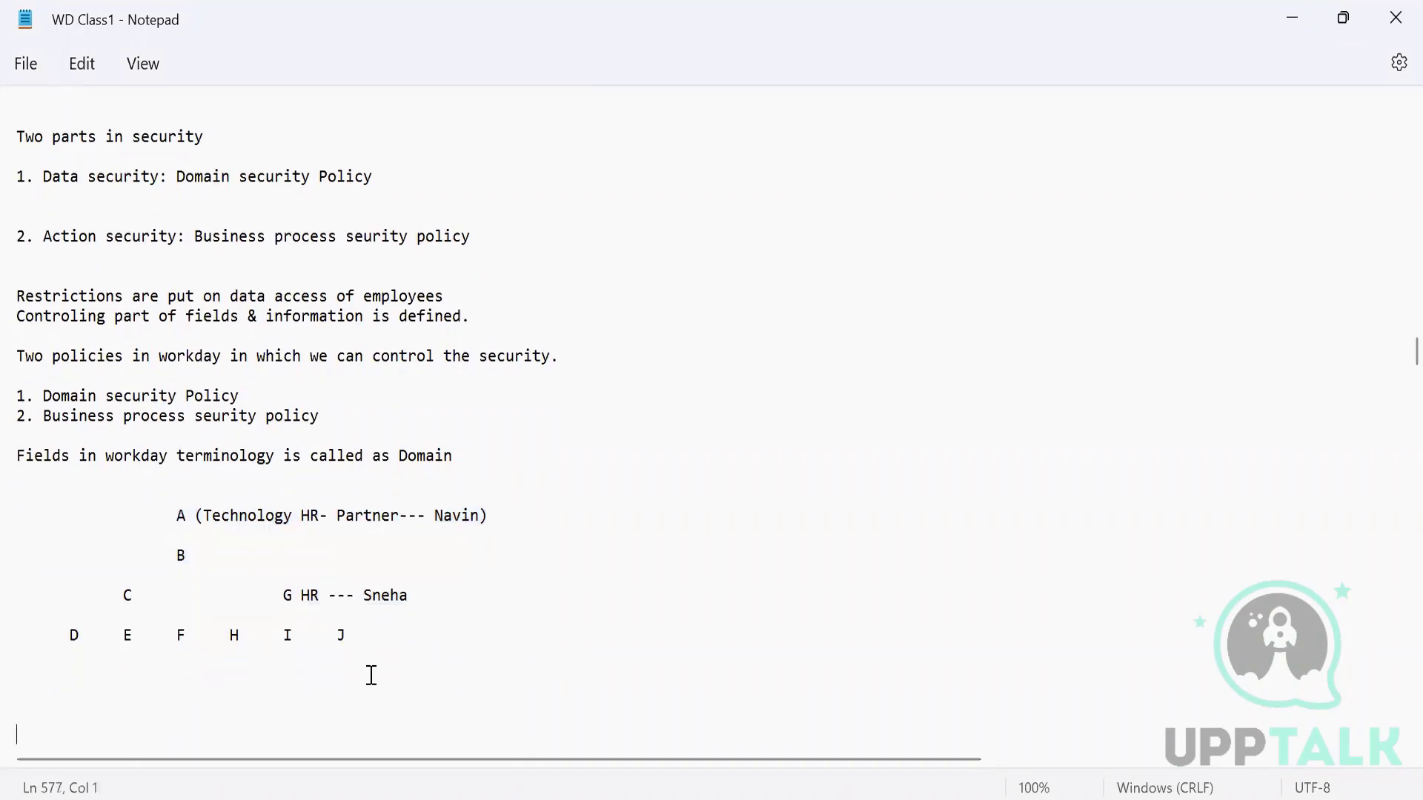
key("Down")
key("Down")
key("Down")
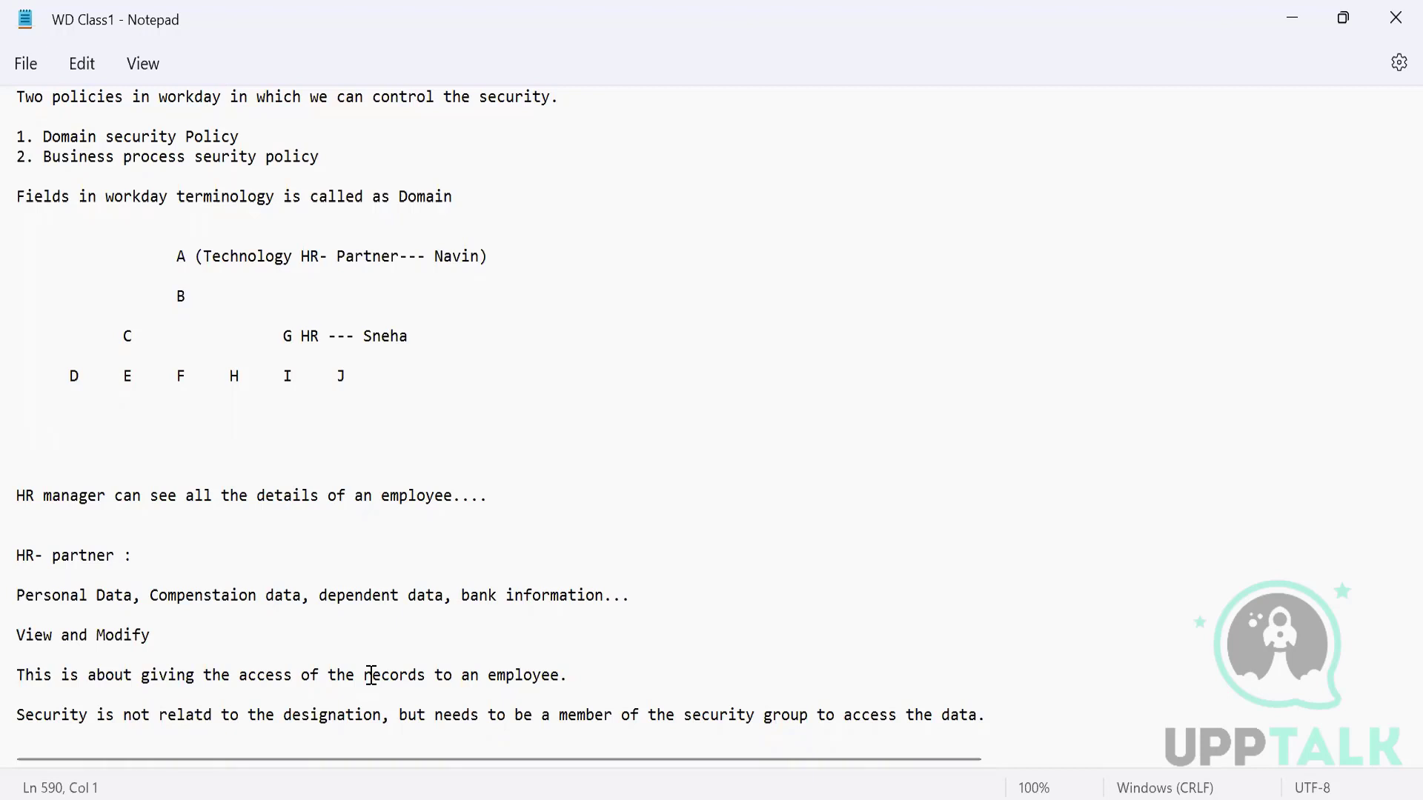
left_click(26, 557)
triple_click(26, 557)
key("Down")
key("Down")
key("Down")
key("Down")
key("Down")
key("Down")
key("Down")
key("Down")
key("Down")
type("1. Domain security Policy: 2. Business process seurity policy:")
type("Two ways in which security can be assigned: It can be assigned on the base of security group.  Task: Create security group:   1. Role based security group. 2. user based security group.   Security group:")
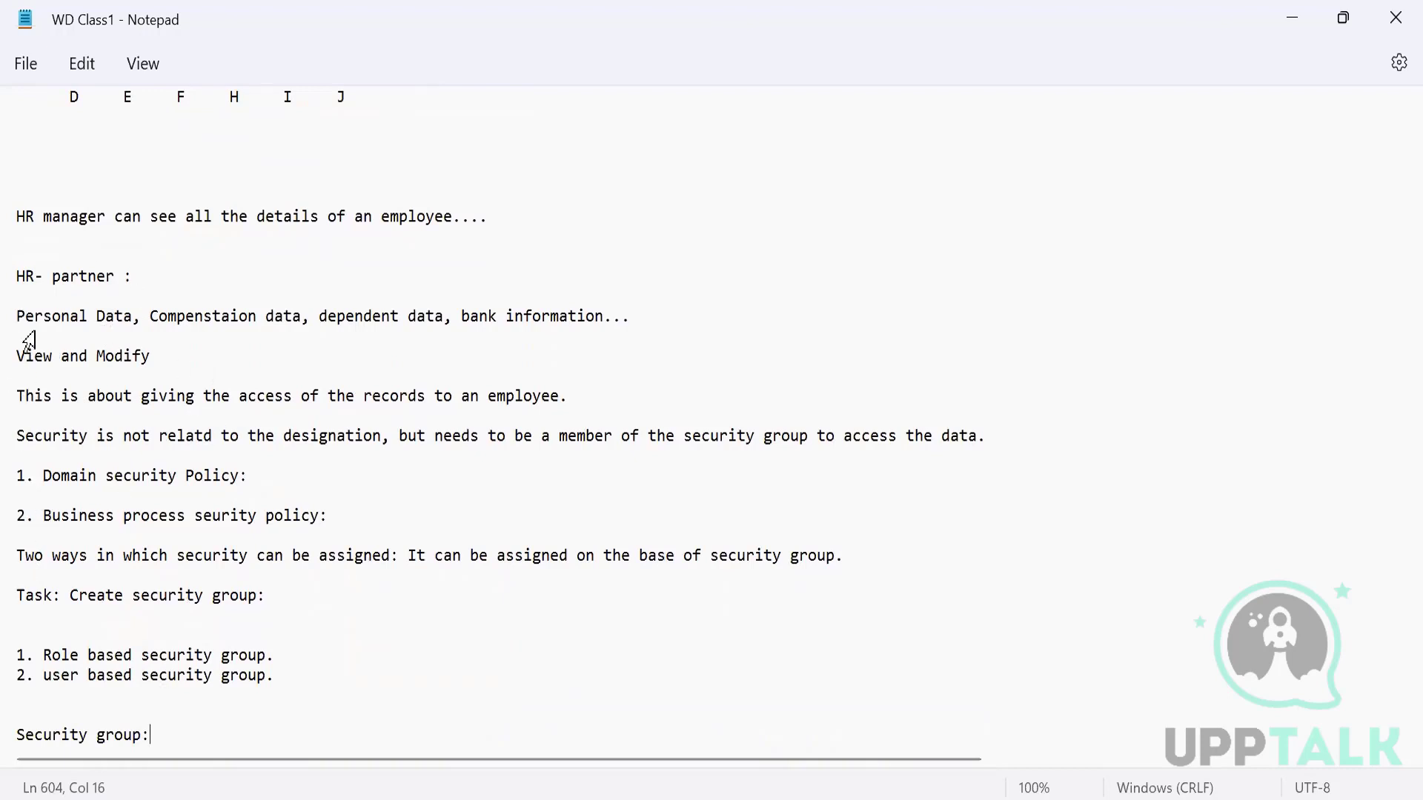
double_click(41, 316)
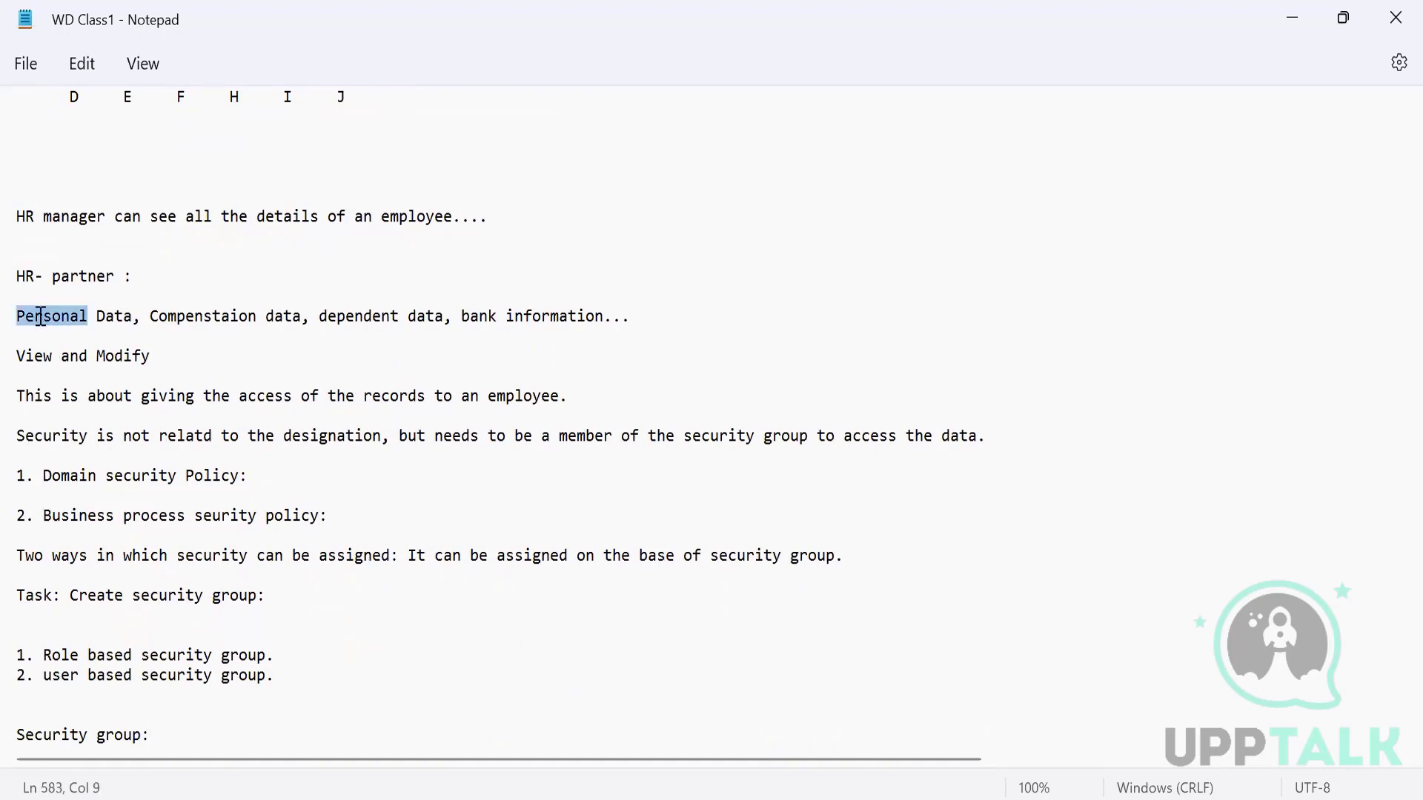
double_click(175, 317)
double_click(358, 316)
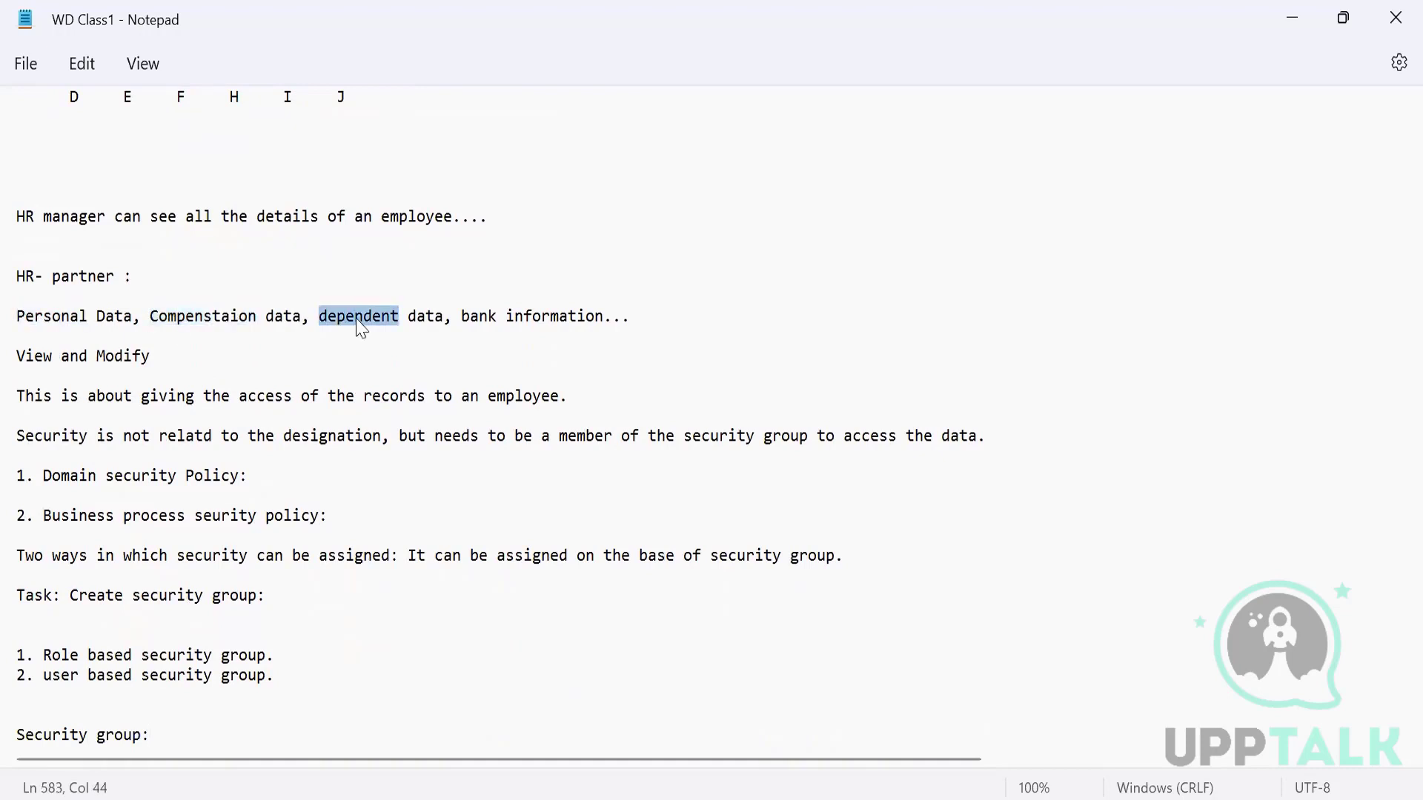
double_click(478, 317)
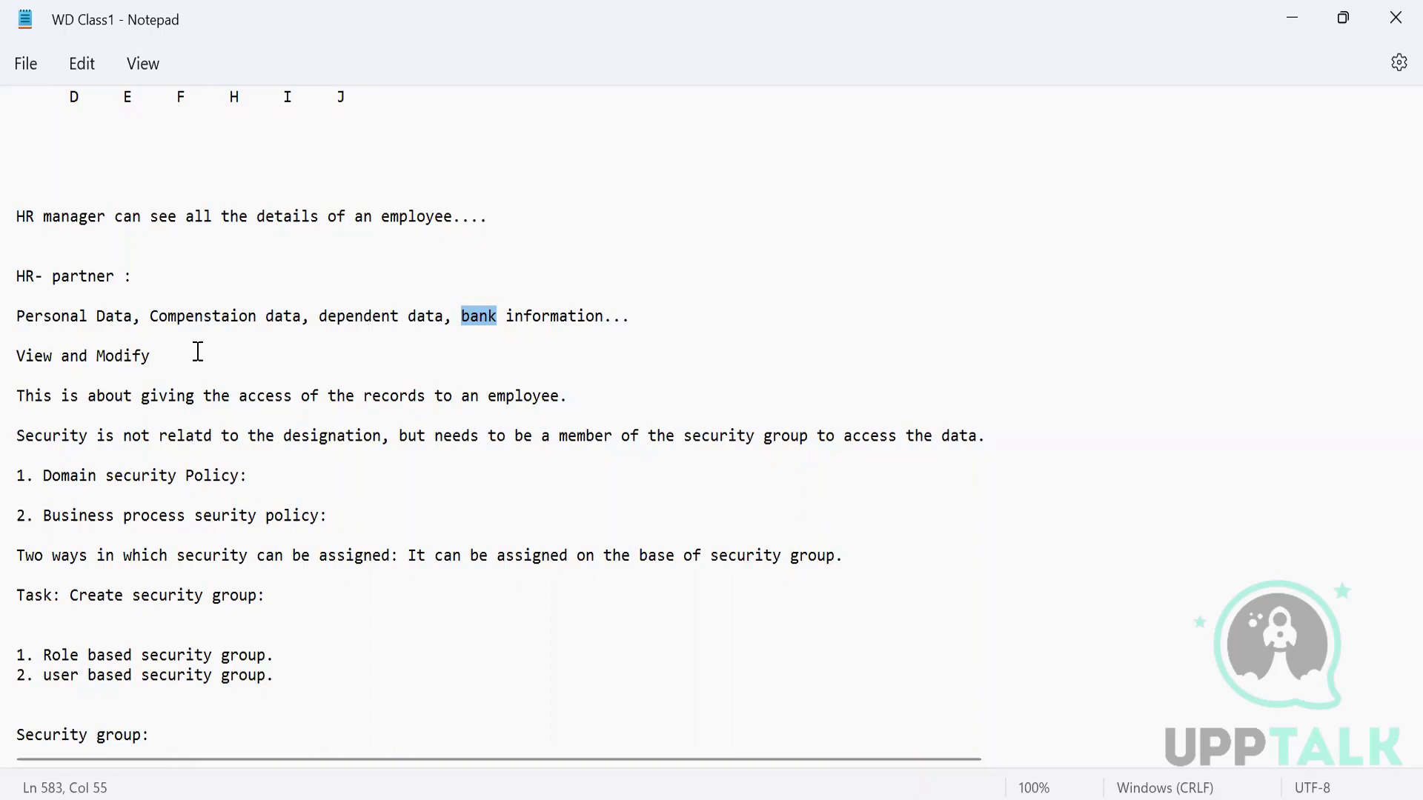
double_click(109, 355)
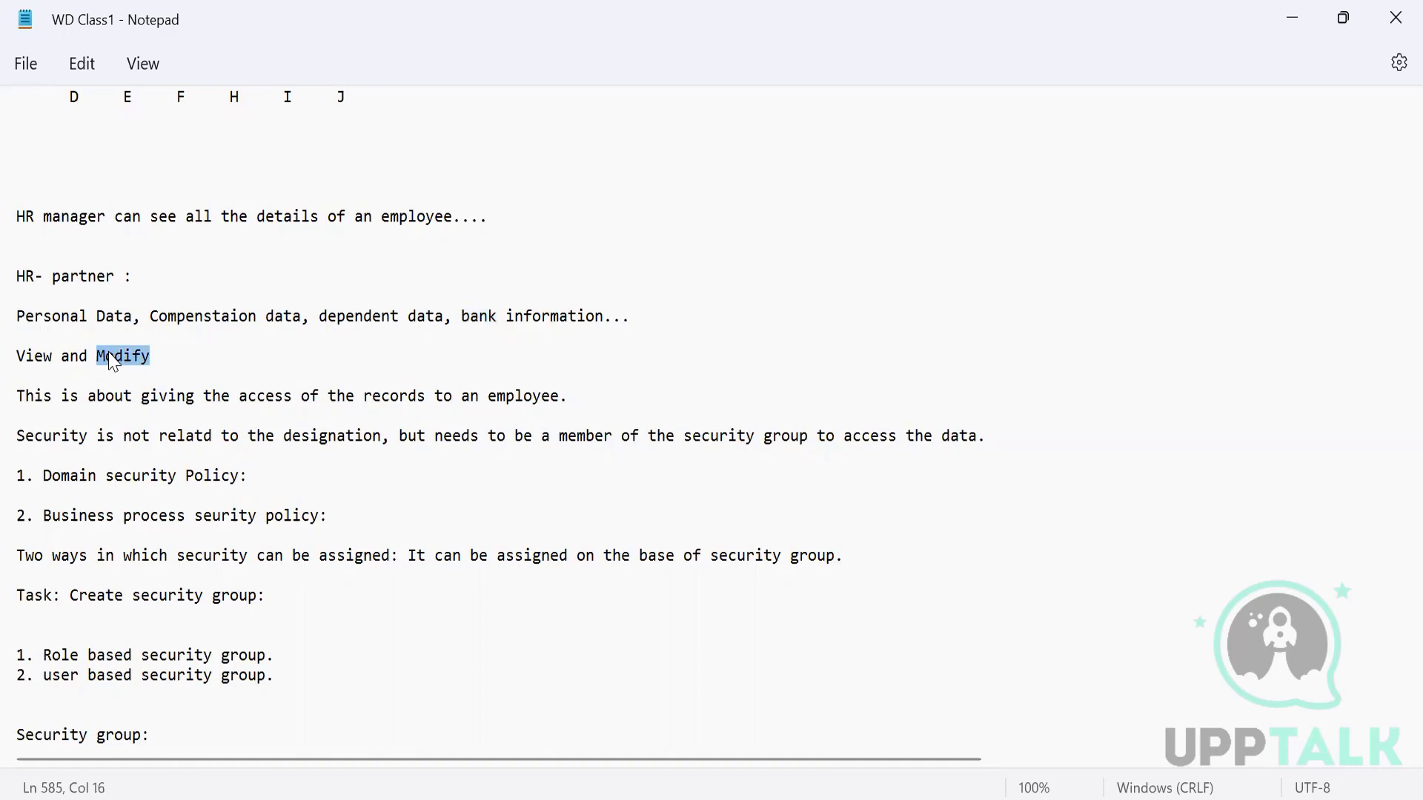
double_click(111, 357)
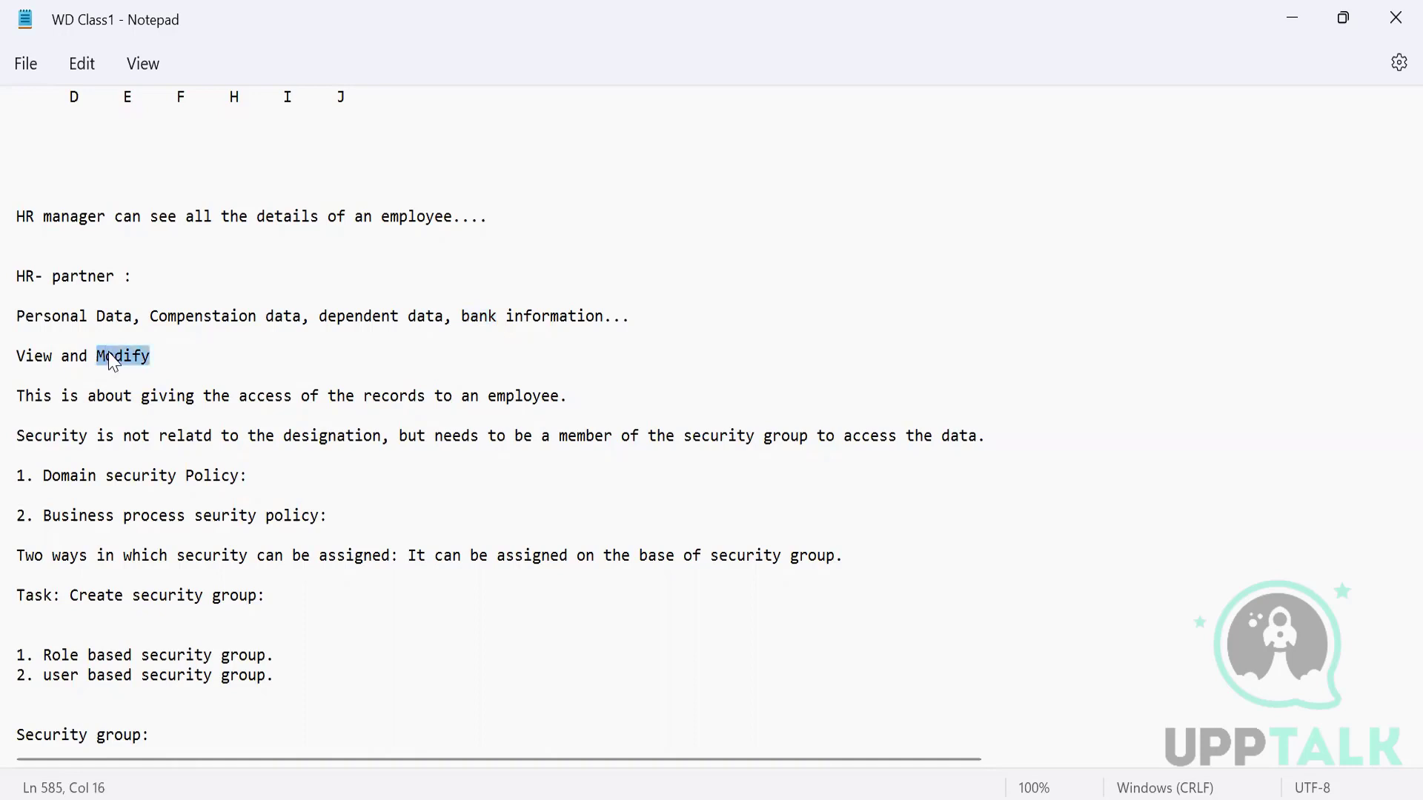
double_click(21, 360)
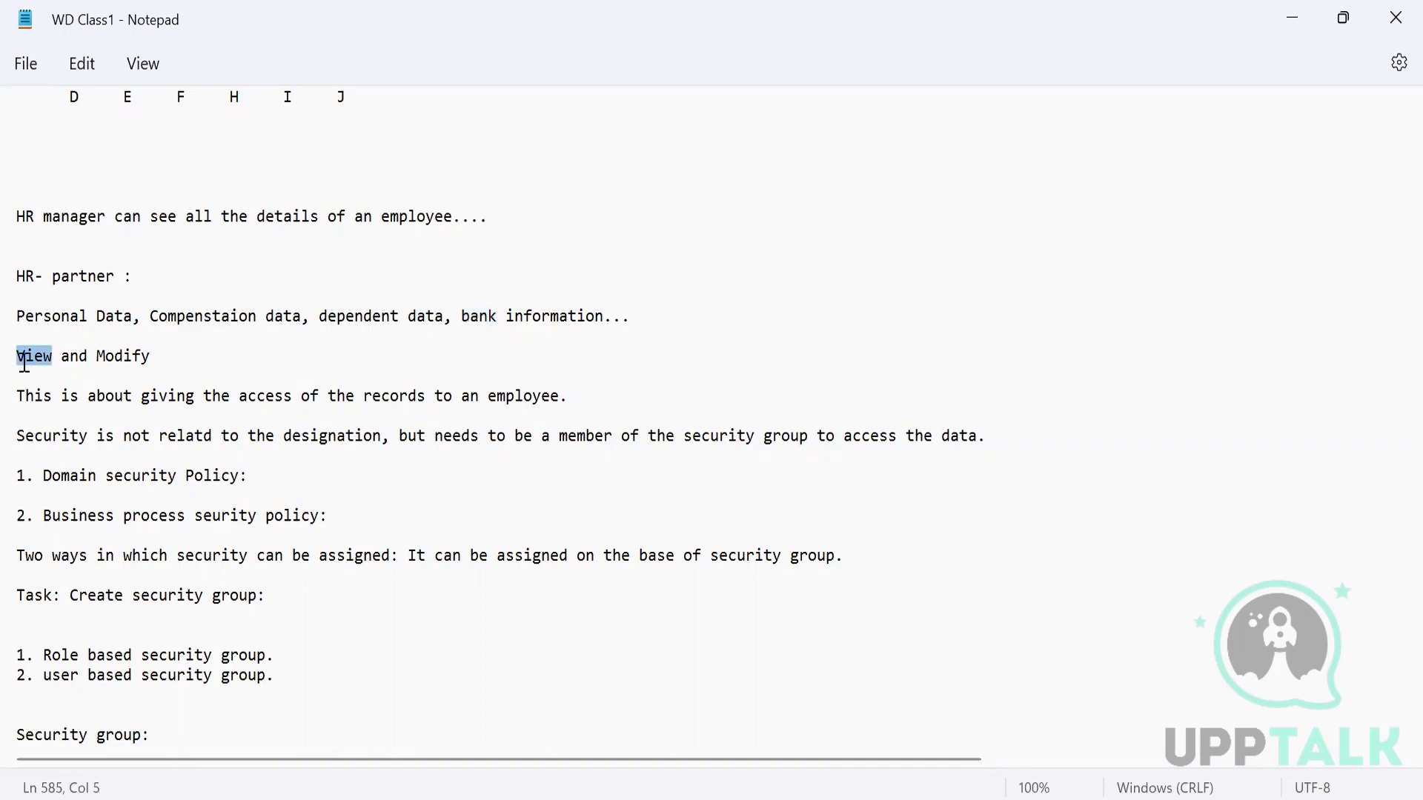
Note that role based security groups work at organization level, pre-defined by Region, Cost centre, Location, company.
left_click(193, 478)
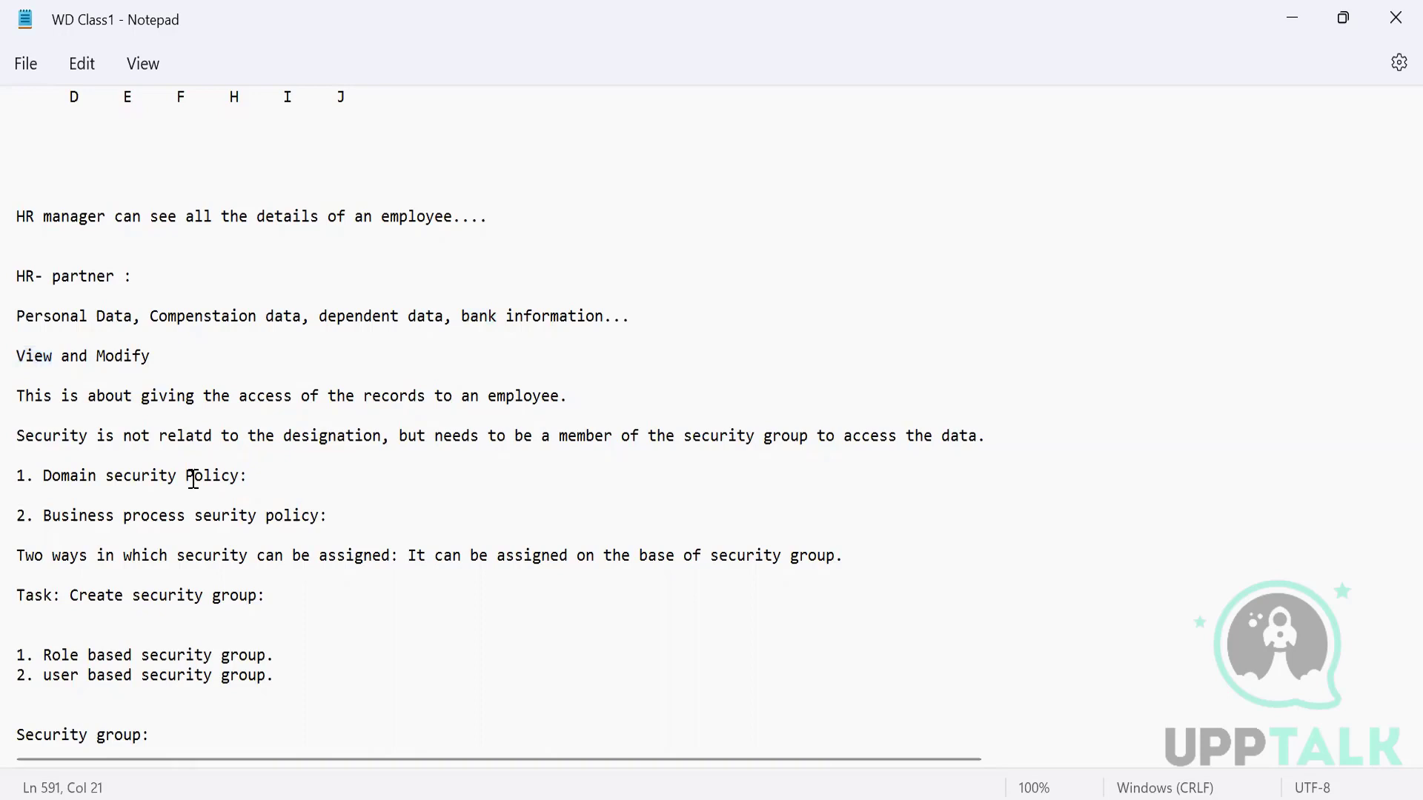
key("Down")
key("Down")
key("End")
type("1. Role based security group: organization level...  1. Pre-defined:  Region Cost centre Location")
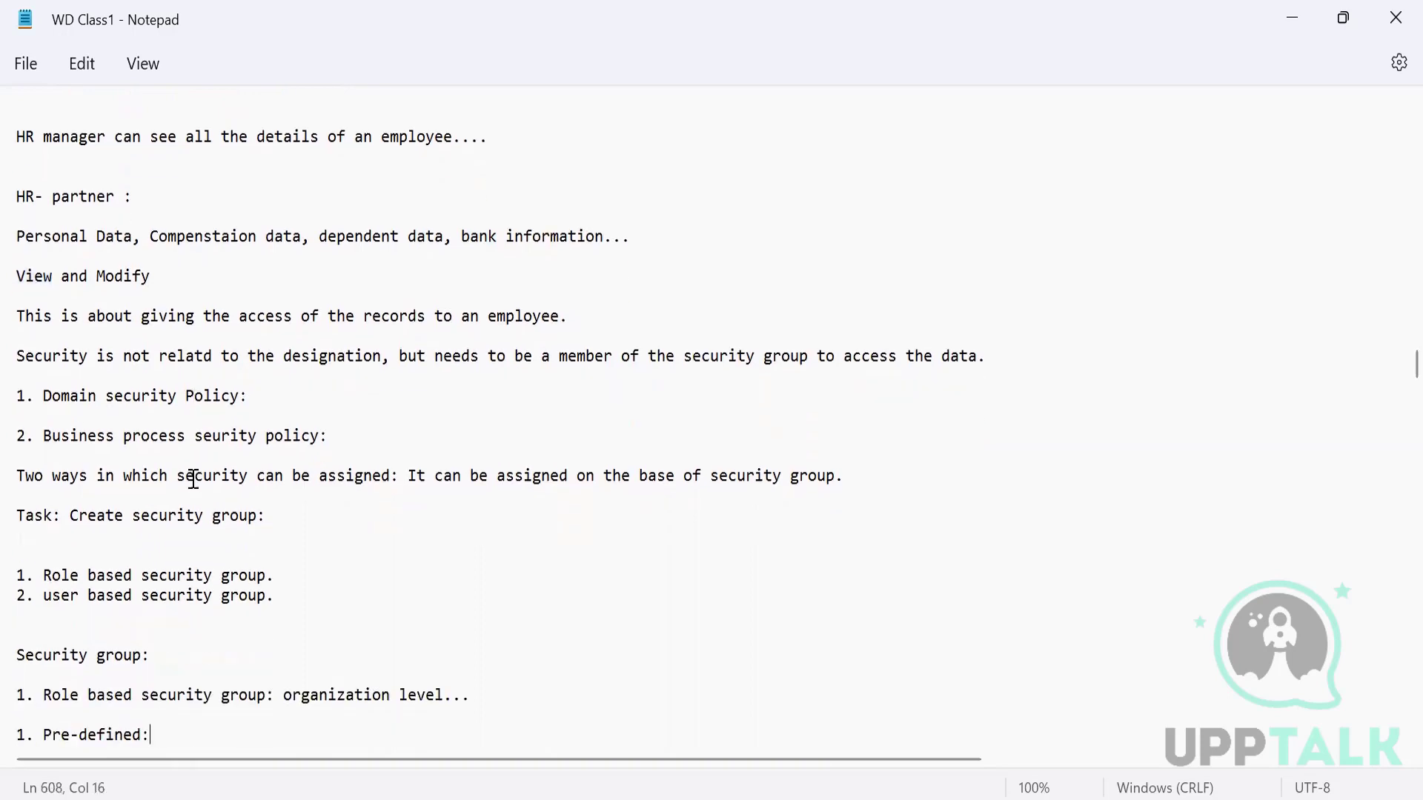
type(" company")
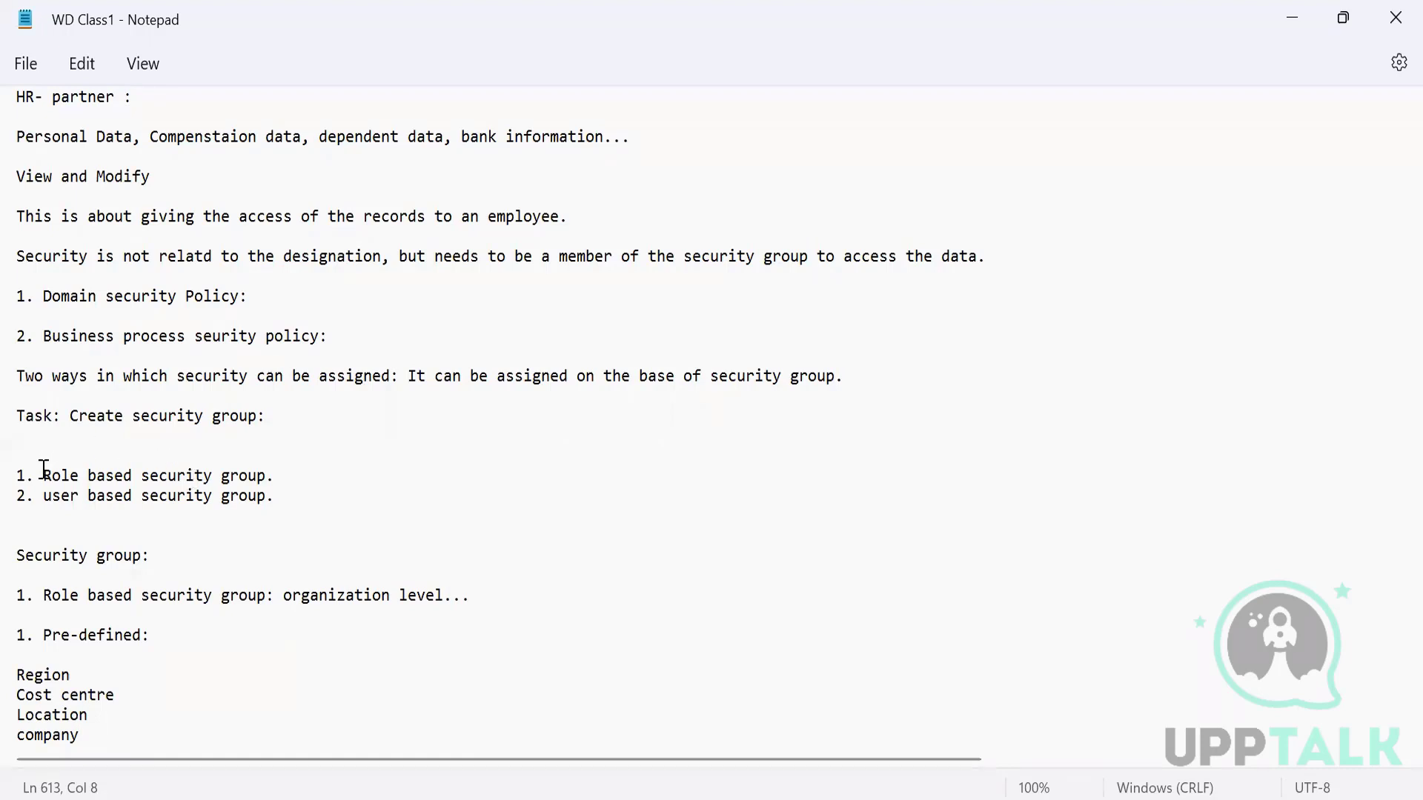
left_click_drag(35, 596, 507, 589)
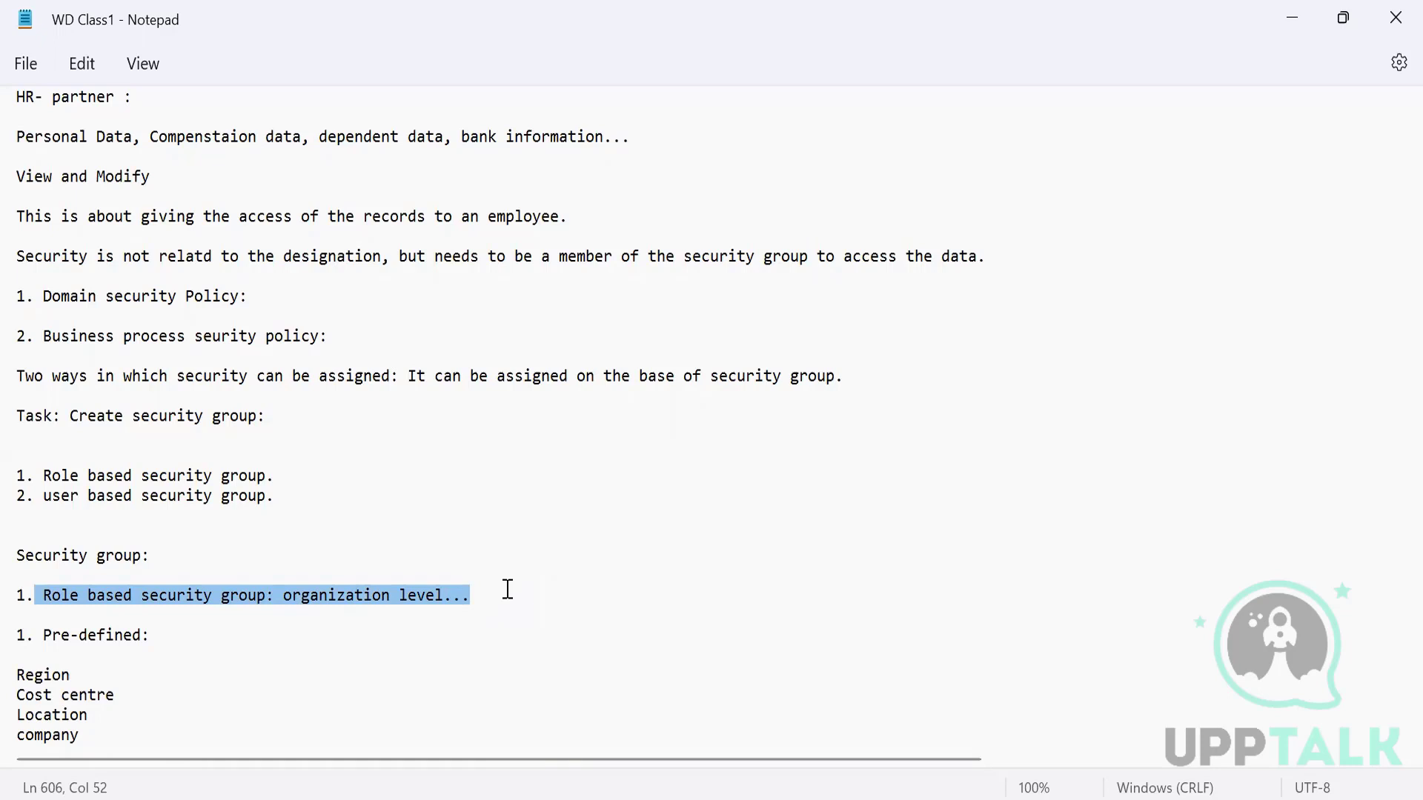
left_click(508, 589)
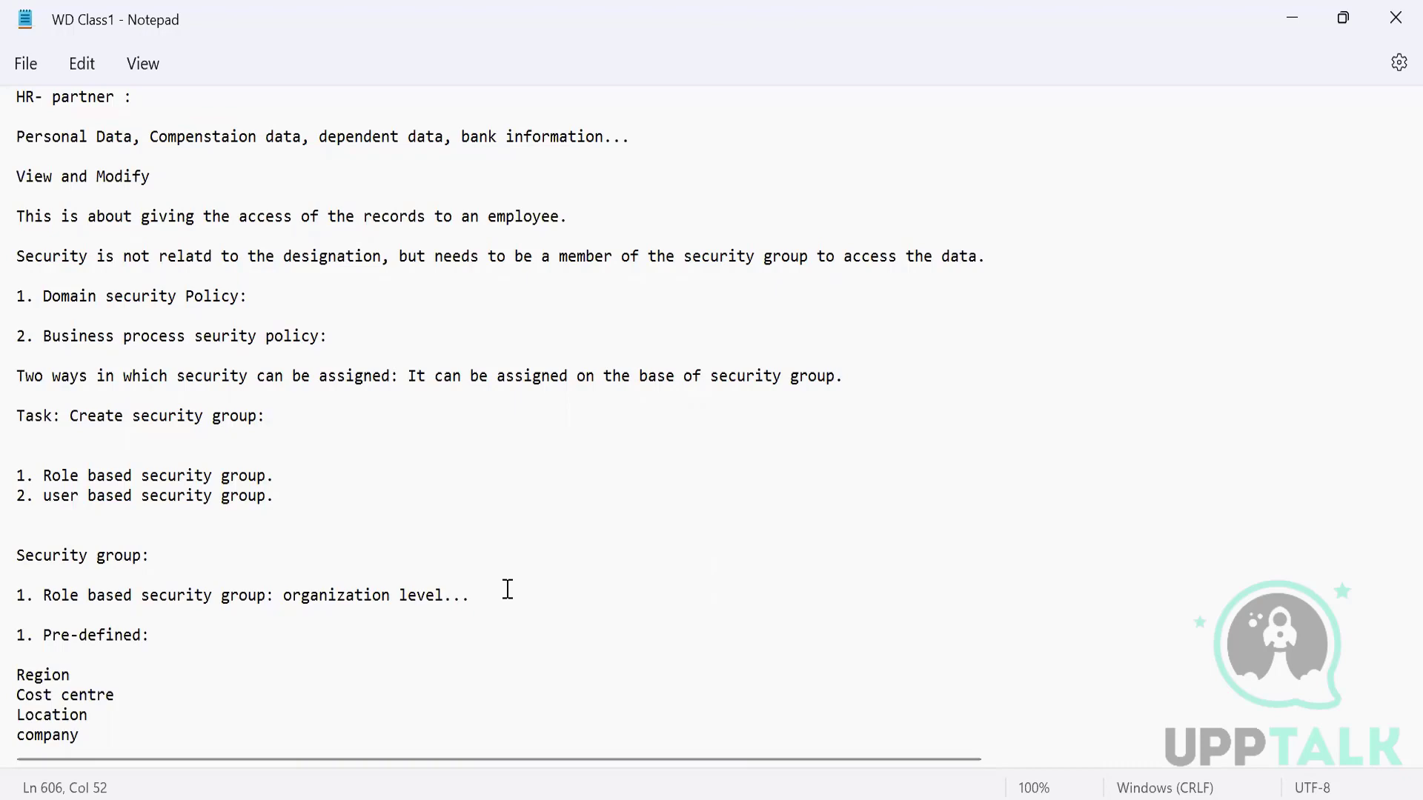
Move down to the user based security group notes.
key("Down")
key("Down")
key("Down")
key("Down")
key("Down")
key("Down")
key("Down")
key("Down")
key("Down")
key("Down")
key("Down")
key("Down")
key("Down")
key("Down")
key("Down")
key("Down")
key("Down")
key("Down")
key("Down")
key("Down")
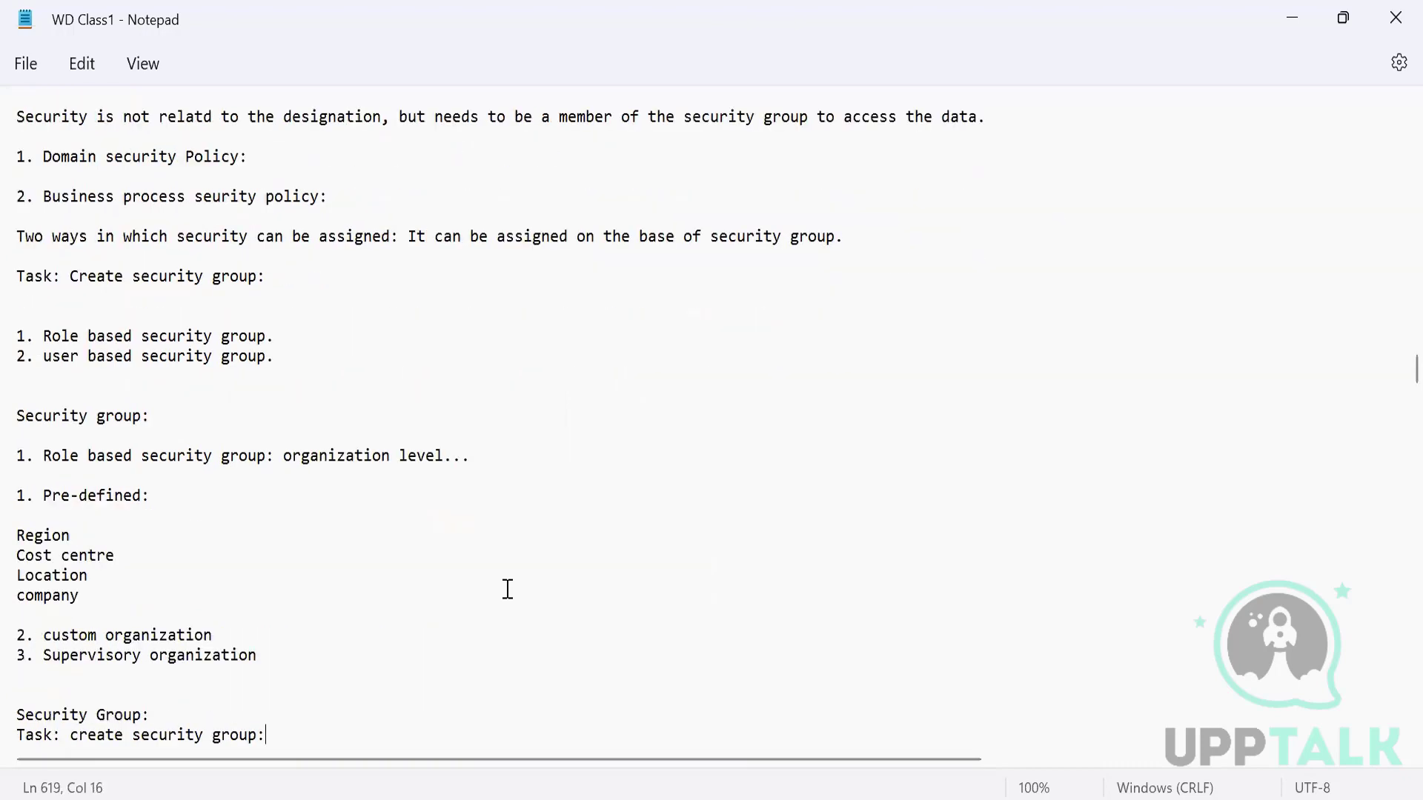
key("Down")
key("Down")
key("Down")
key("Down")
key("Down")
key("Down")
key("Down")
key("Down")
key("Down")
key("Down")
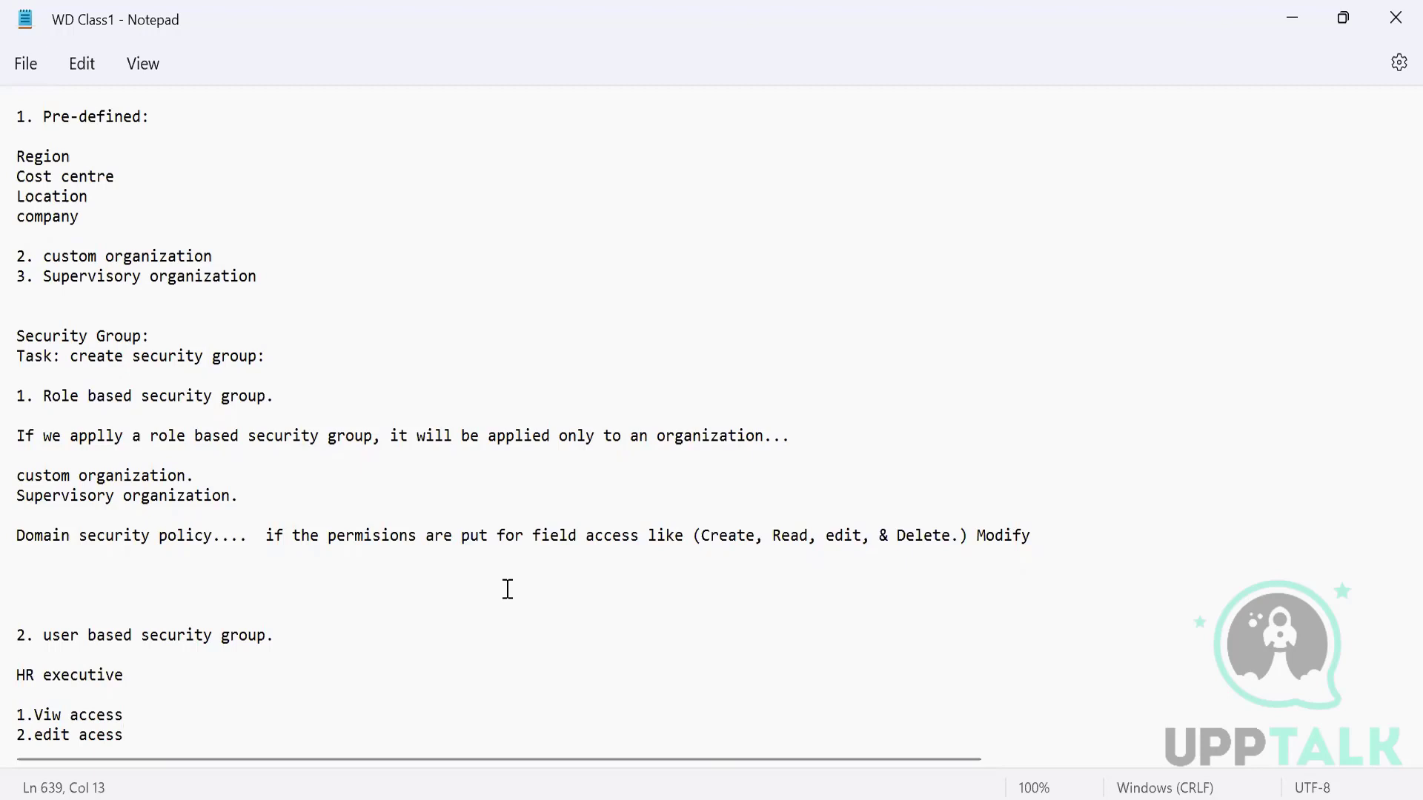
Add HR-Manager view, edit and approval access, HR-Partner notes, and role-based security creation steps and limitations.
type("3.Approval access")
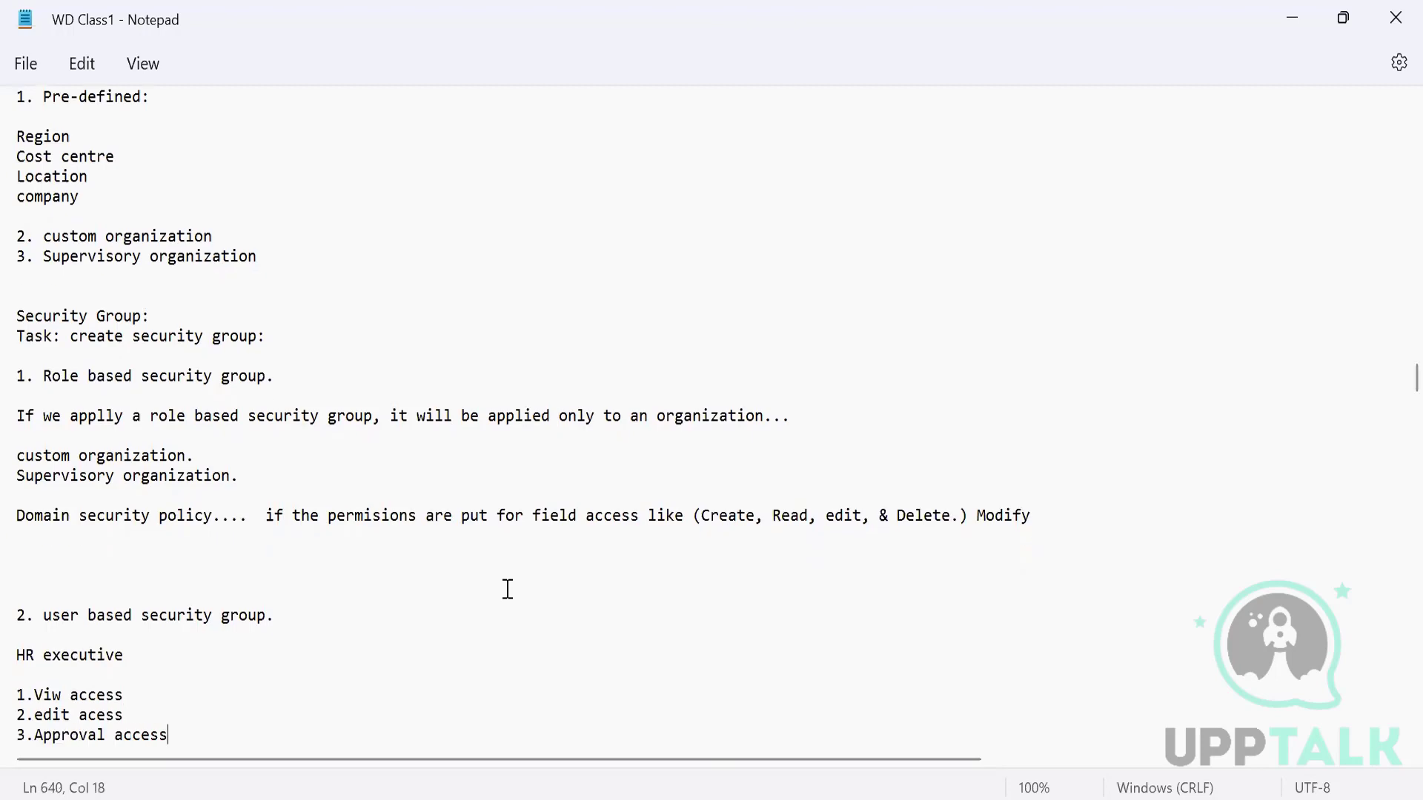
type("  HR-Manager  1.Viw access 2.edit acess 3.Approval access  Create a security group which will have HR - Partner Permisions which will be there are.  1. Access to compenstaion 2. personal infomration.  Business Object which is Worker.    Role based security policy: Applied on Organiation level")
key("ctrl+Left")
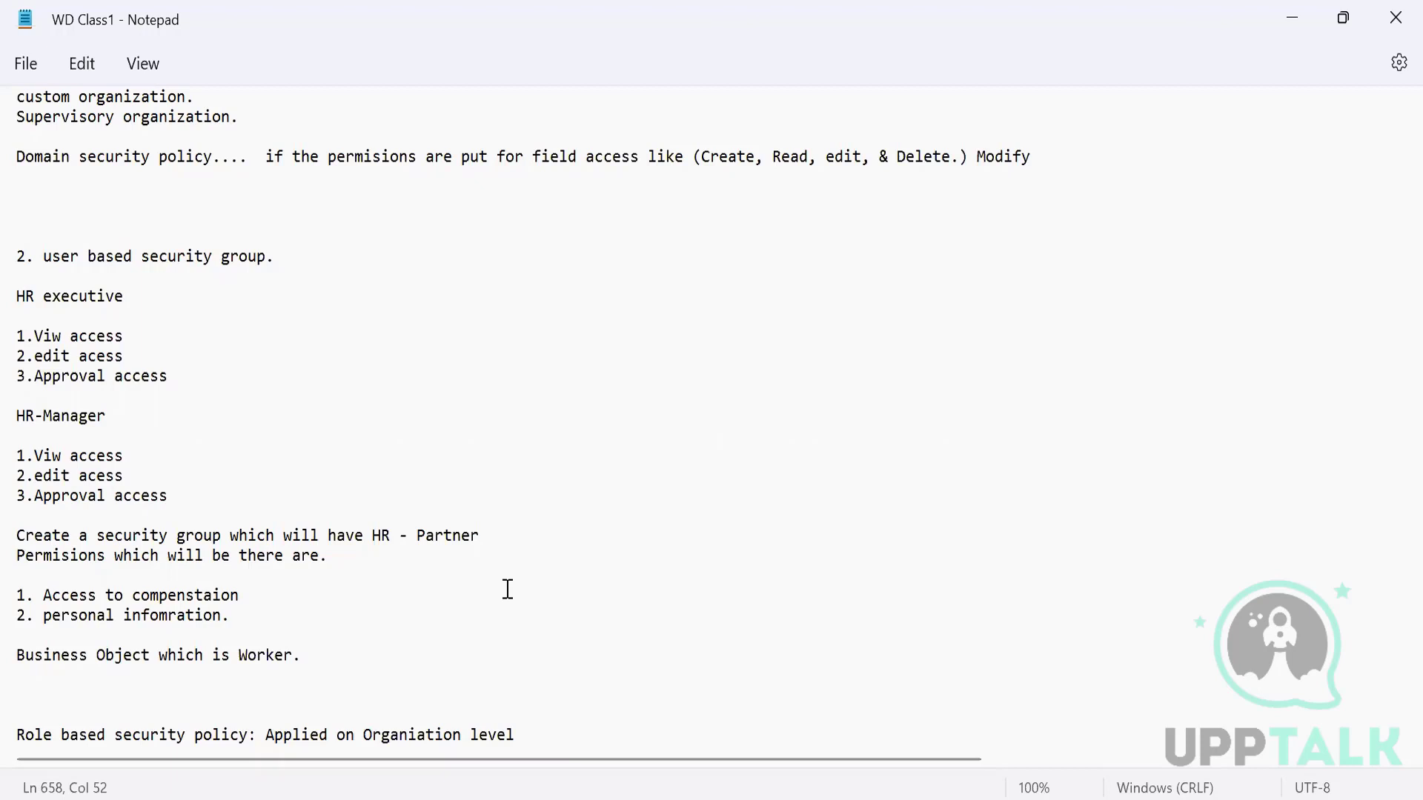
key("ctrl+End")
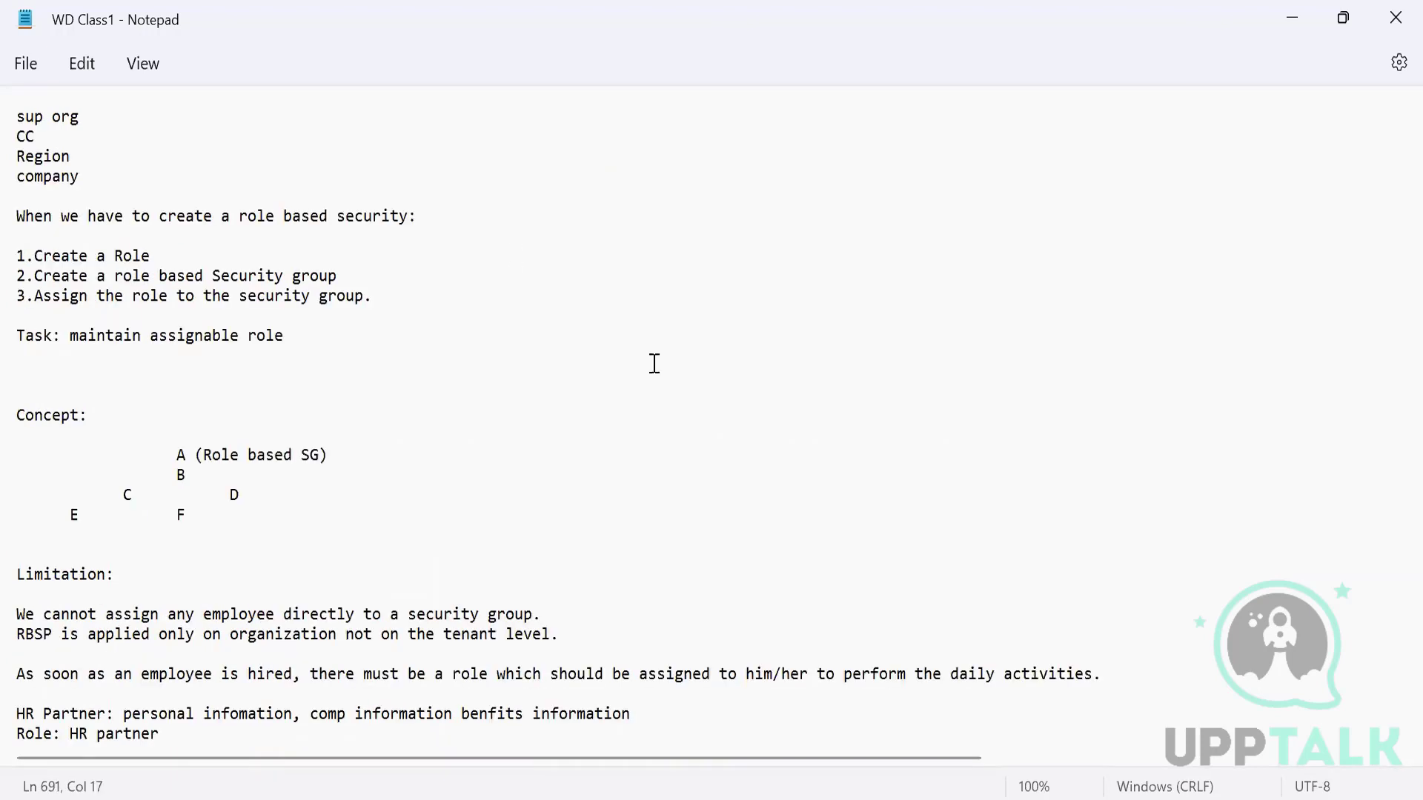